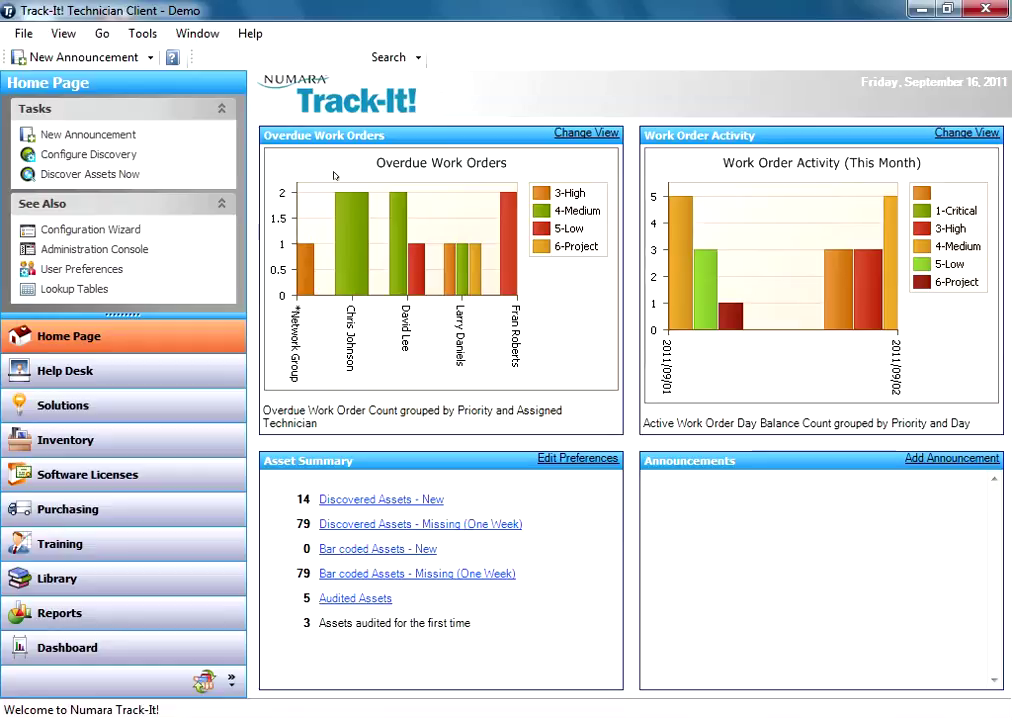
Open the Administration Console at the E-mail Monitor Automated Schedule settings.
left_click(145, 34)
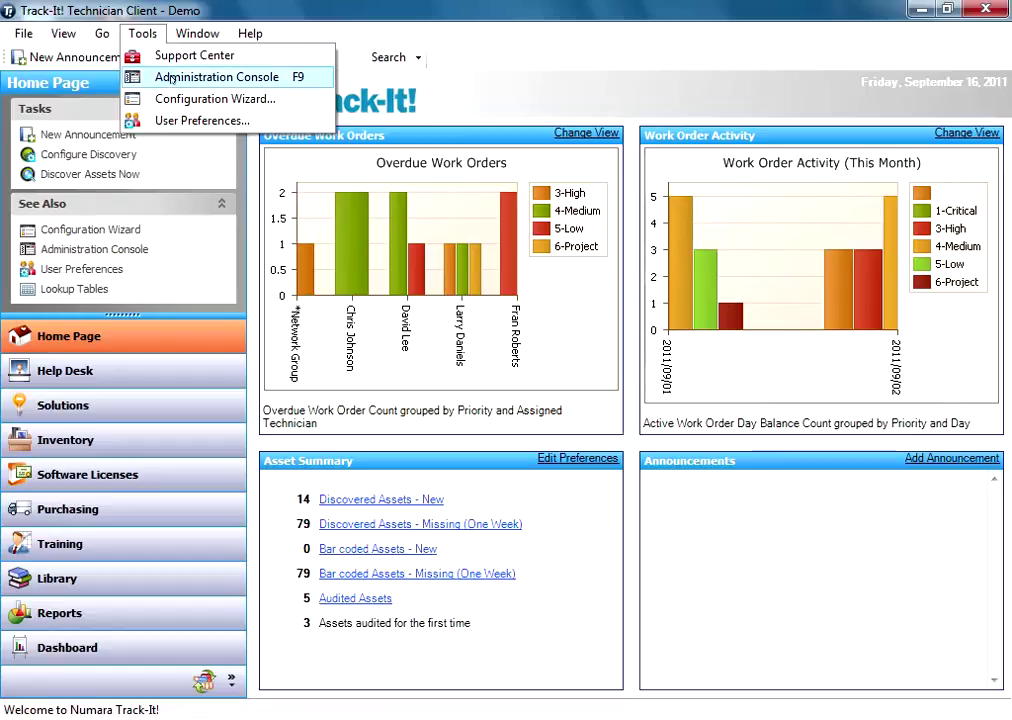
left_click(160, 77)
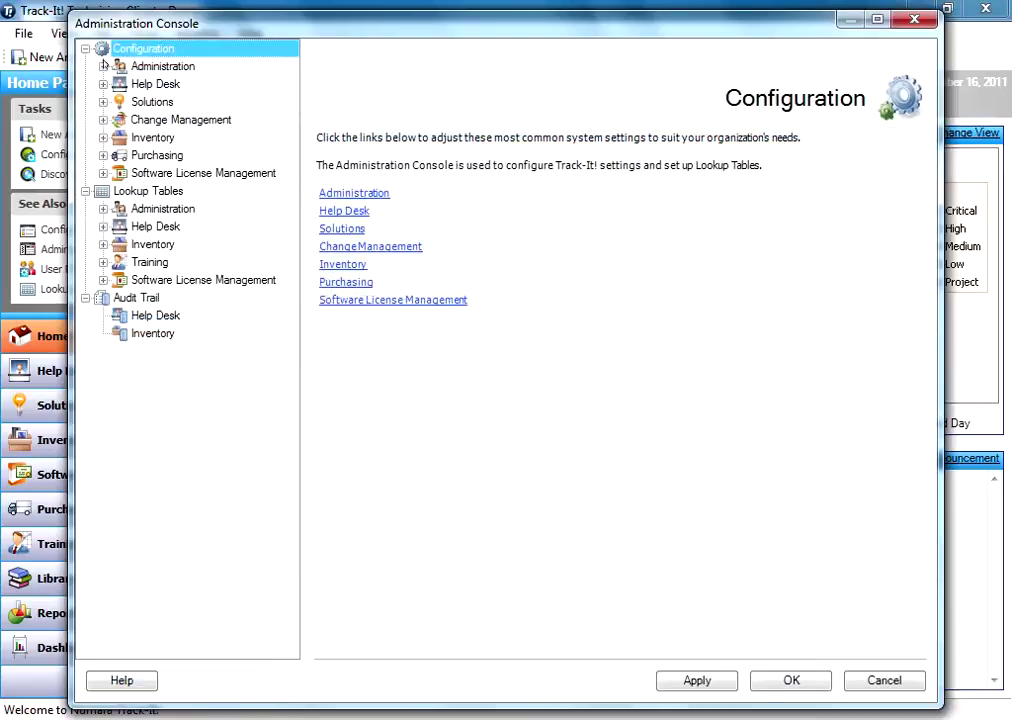
left_click(103, 85)
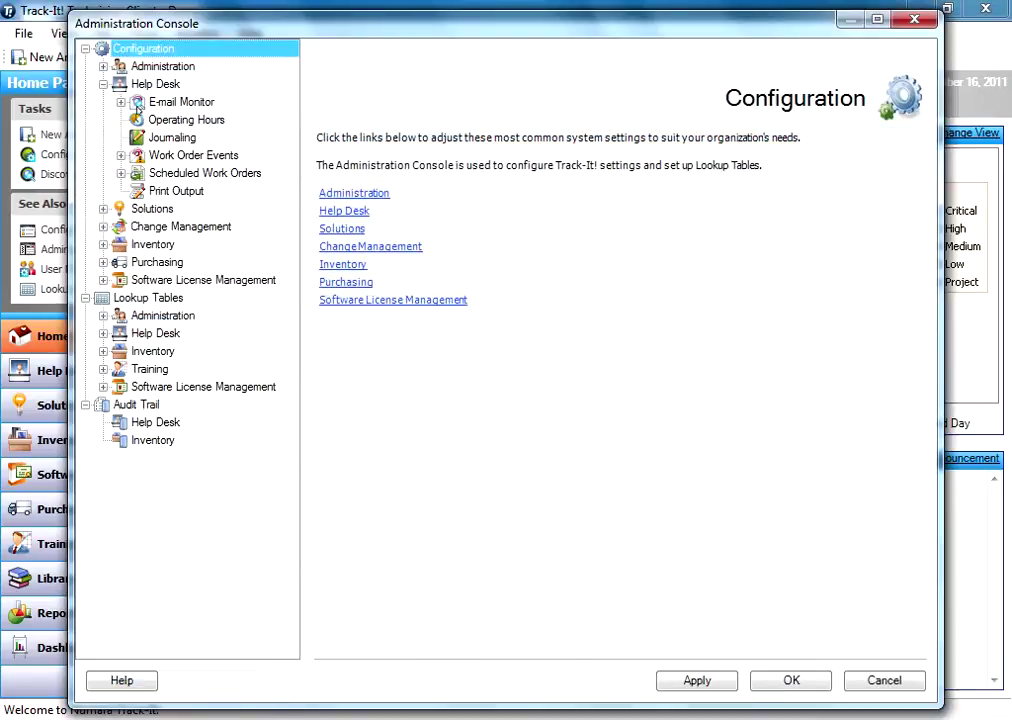
left_click(138, 103)
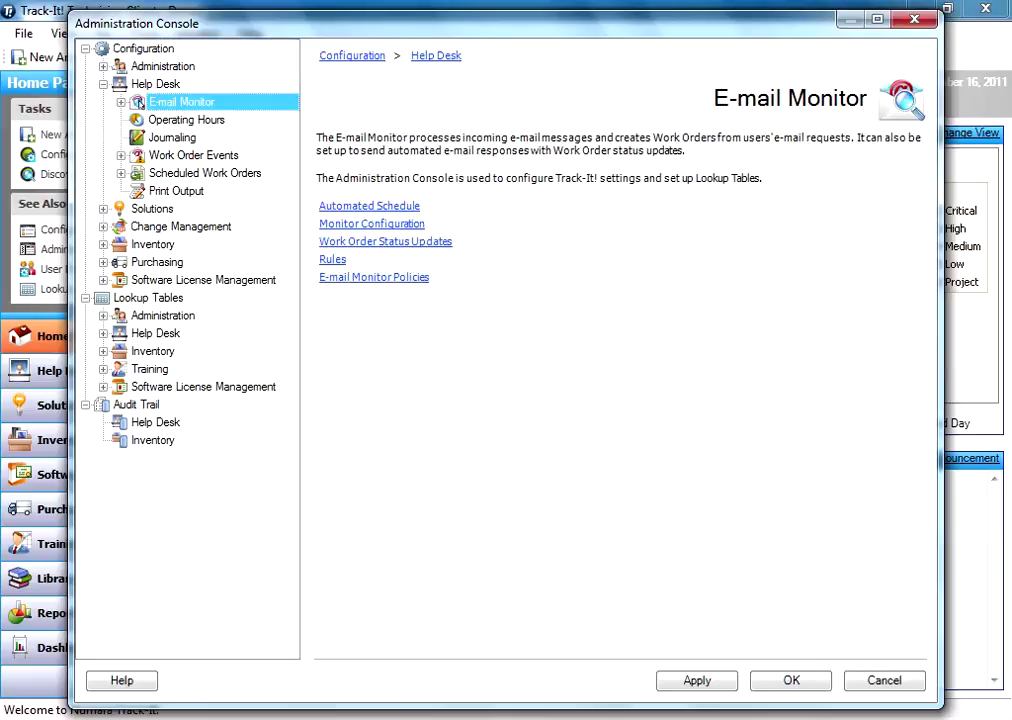
left_click(121, 103)
left_click(212, 119)
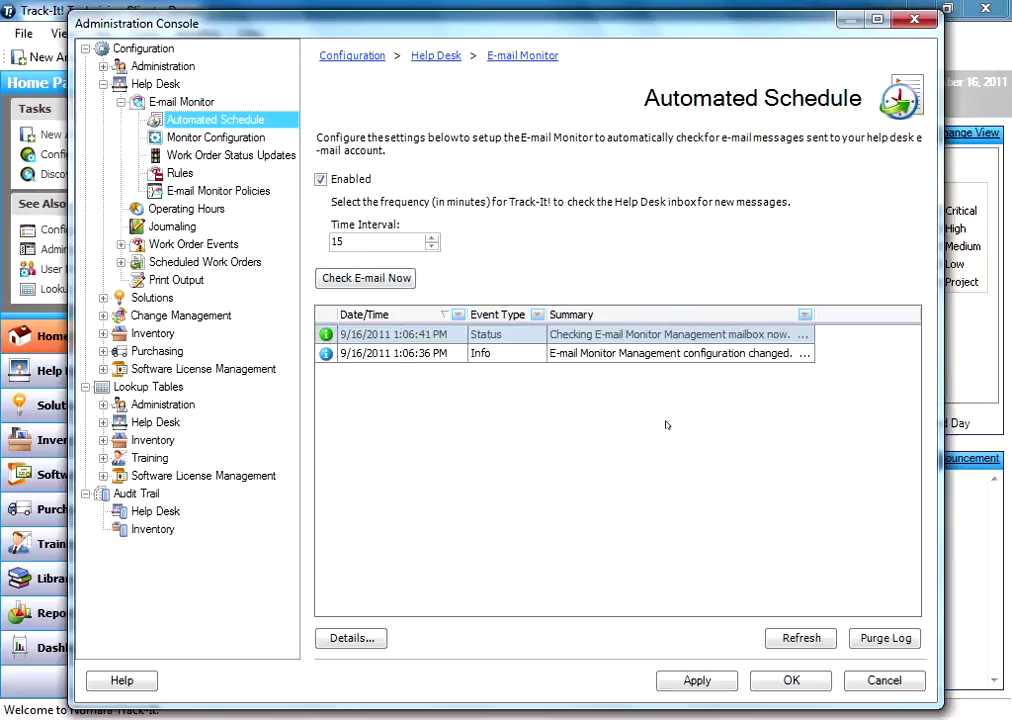
Inspect the full details of the mailbox check entry in the schedule's event log.
left_click(616, 356)
left_click(660, 337)
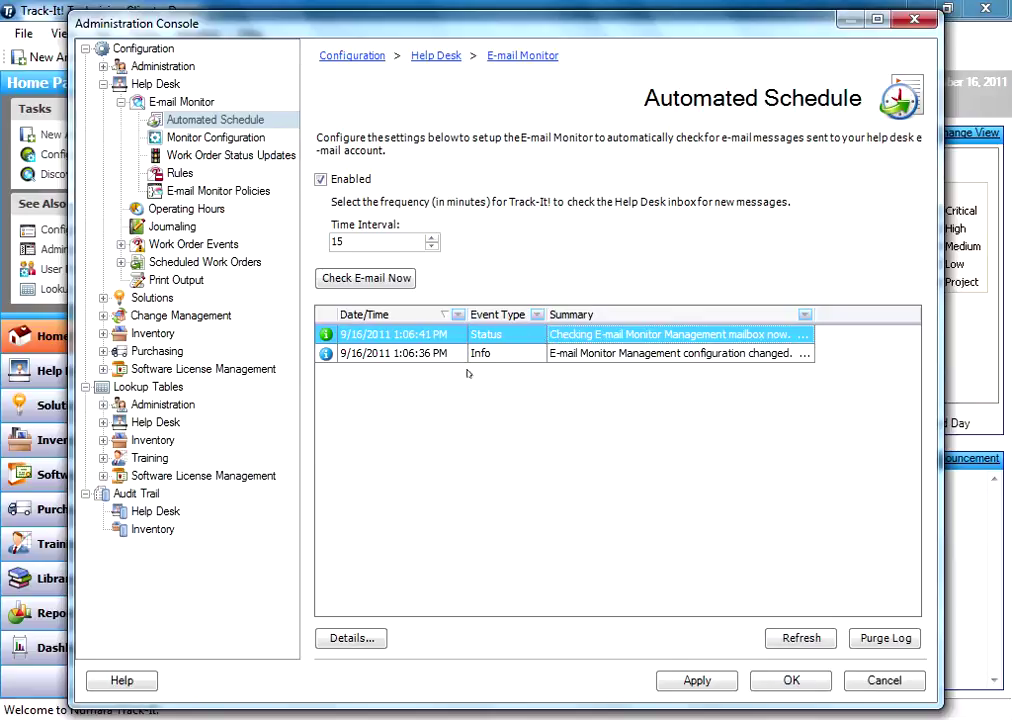
double_click(395, 334)
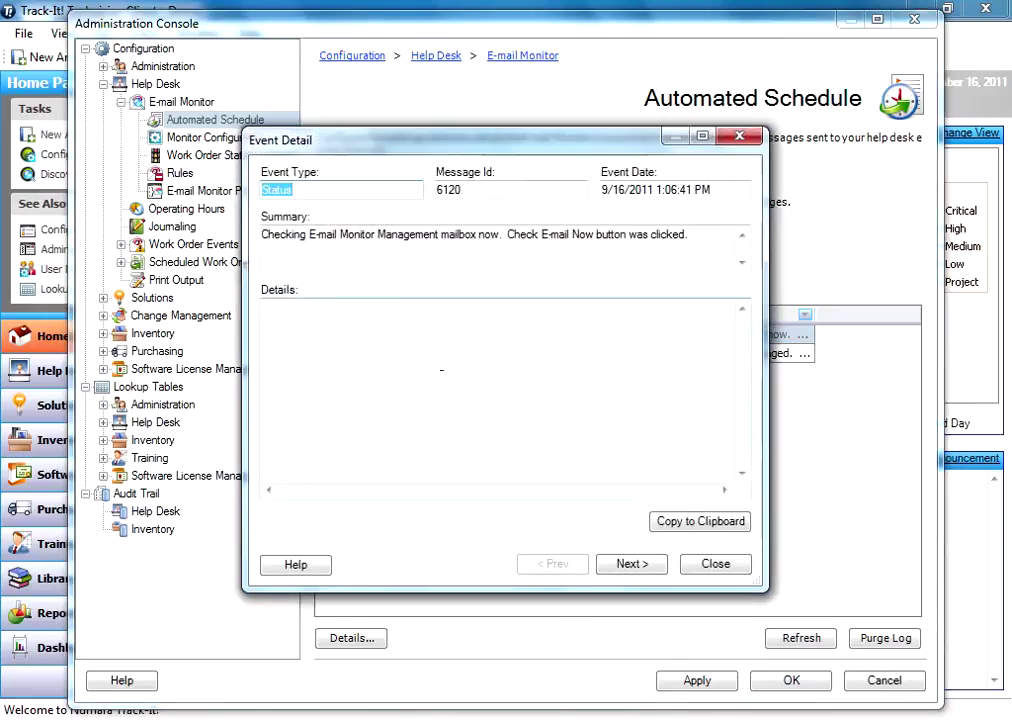
left_click(688, 560)
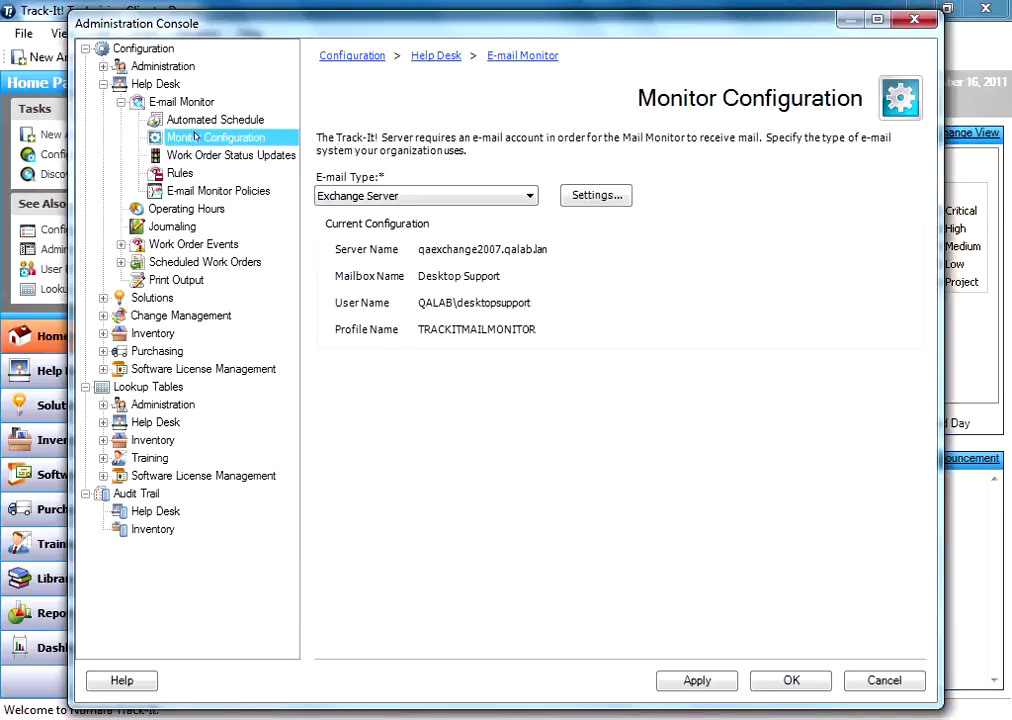
Review the Exchange Server connection settings without changes, then list the E-mail Monitor Policies.
left_click(205, 137)
left_click(589, 198)
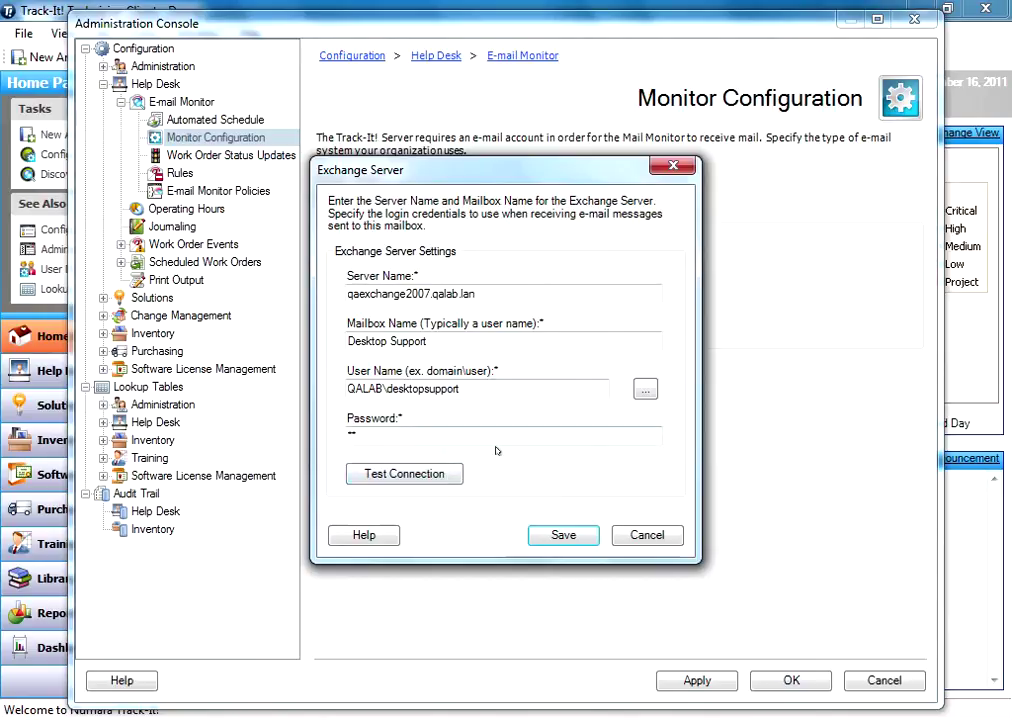
left_click(648, 536)
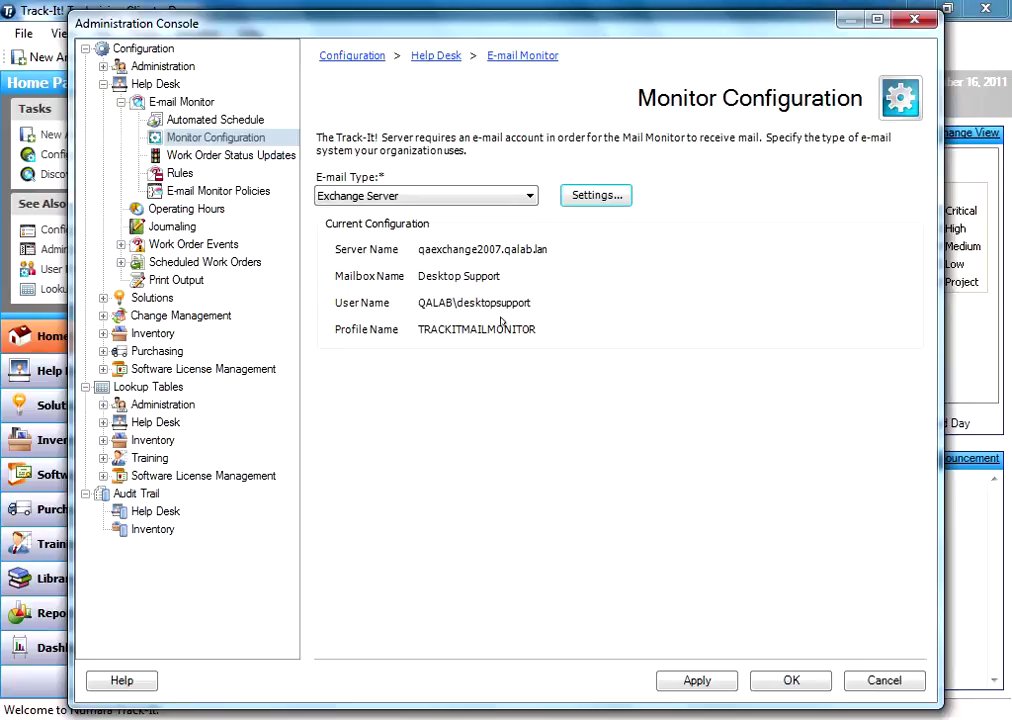
left_click(220, 193)
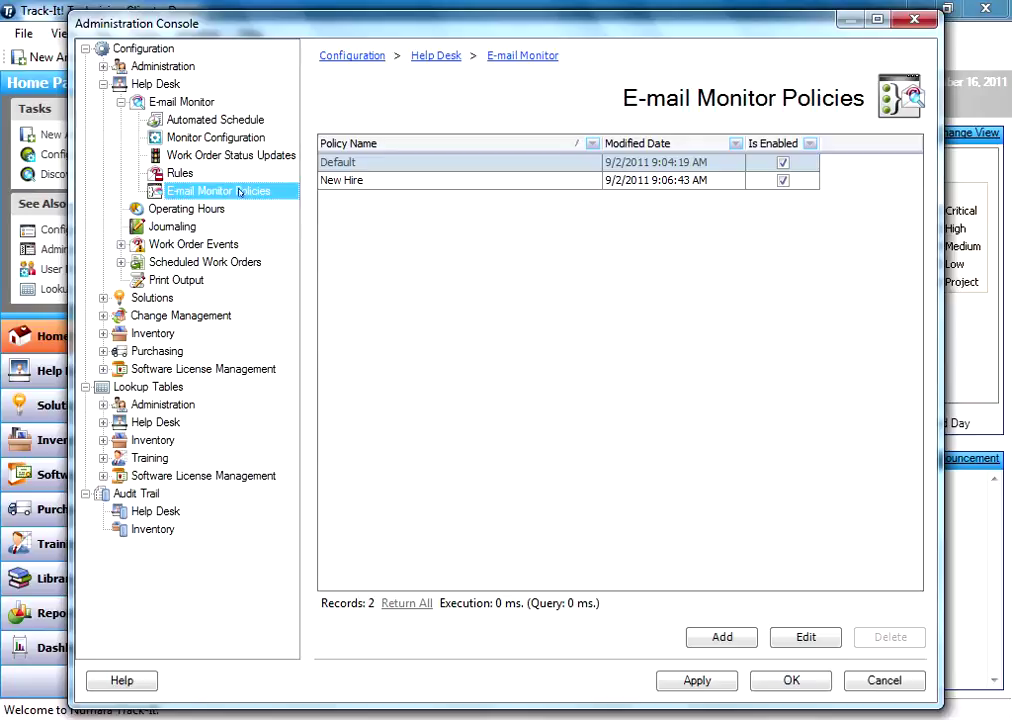
Open the Default policy, enable auto-responses and preview the auto-response e-mail template.
double_click(372, 164)
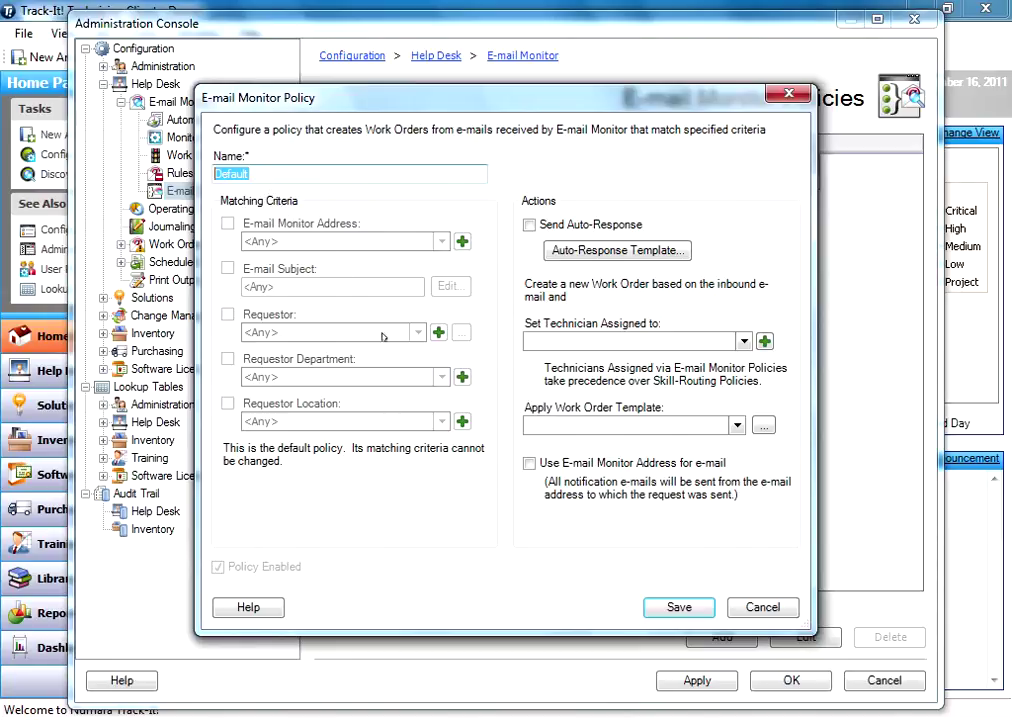
left_click(529, 224)
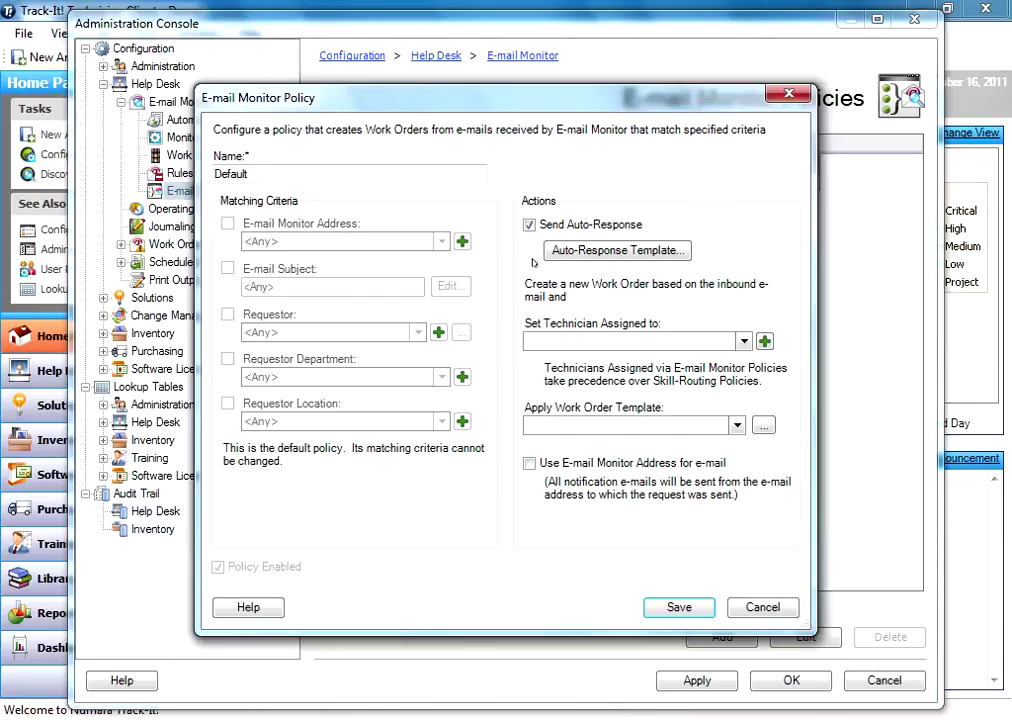
left_click(566, 251)
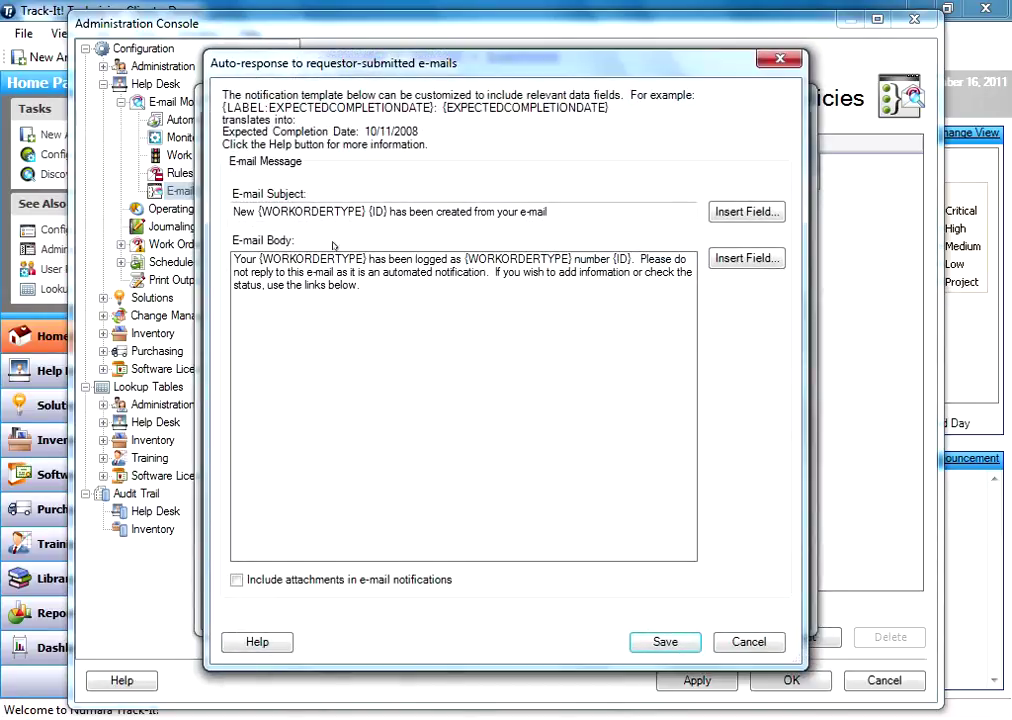
left_click(748, 641)
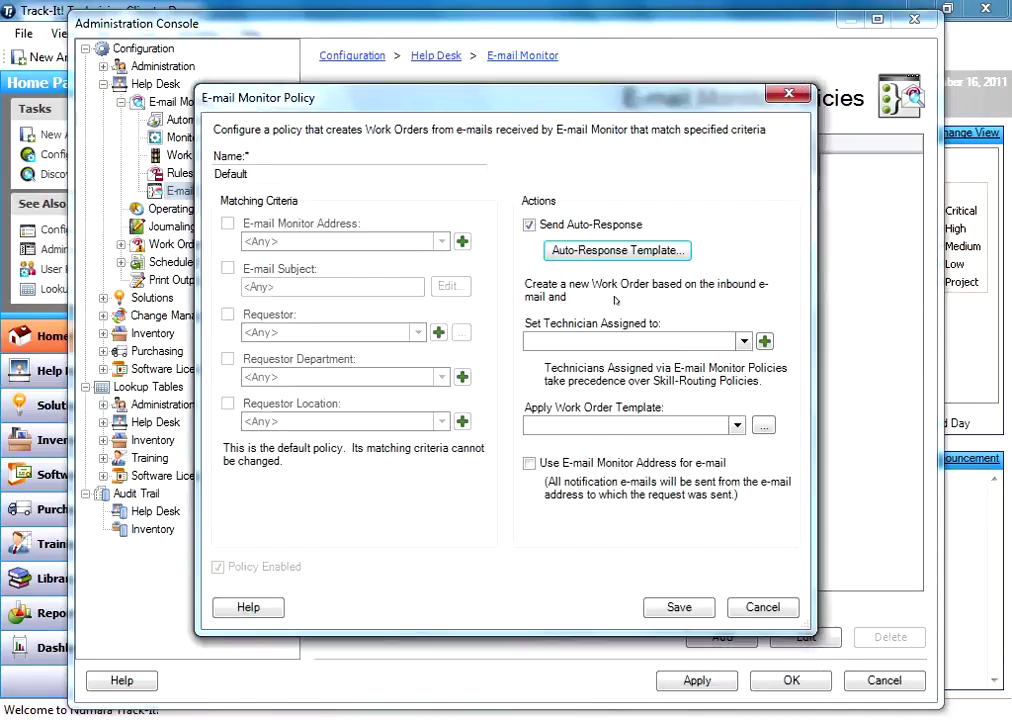
Try a technician and the Employee New Hire template, then discard the Default policy edits.
left_click(743, 341)
scroll(739, 430, "down", 1)
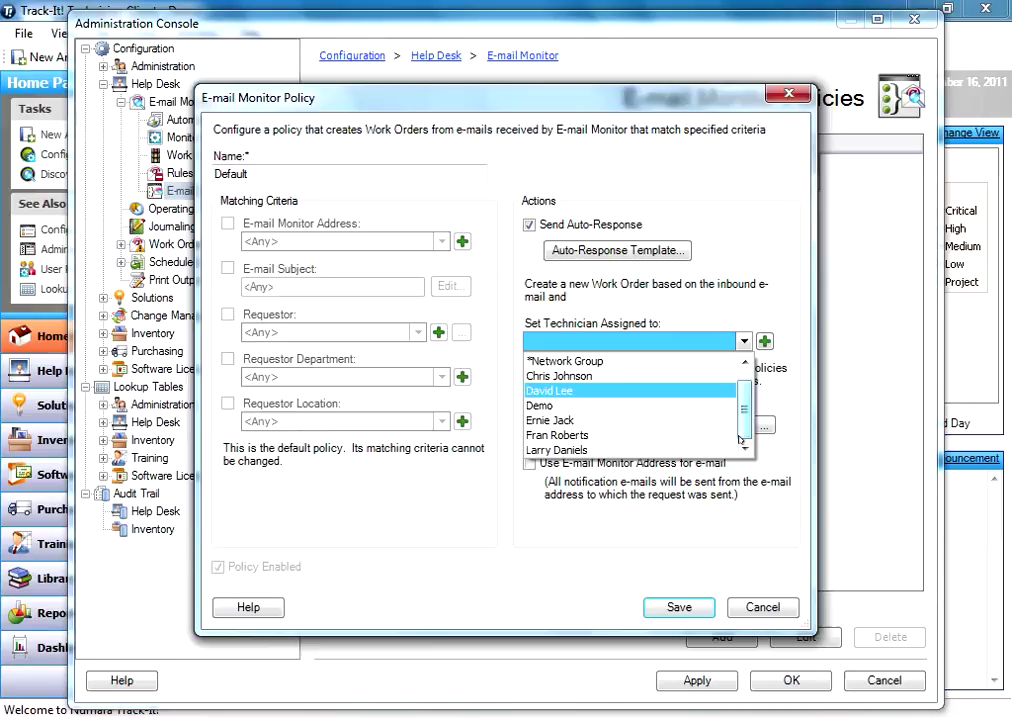
left_click(664, 450)
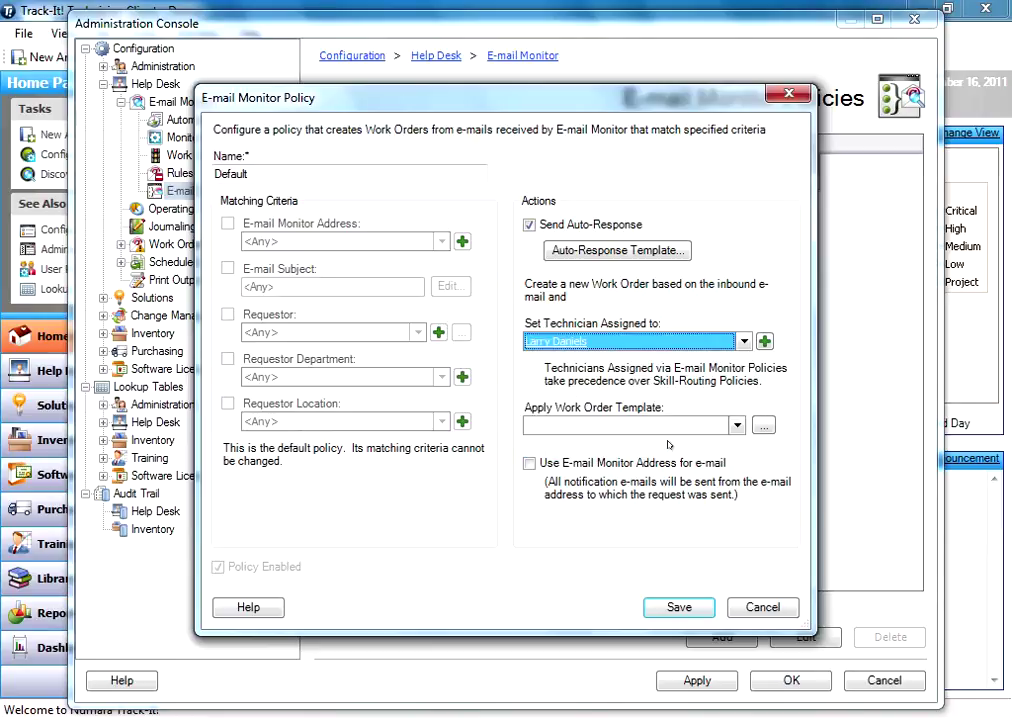
left_click(695, 427)
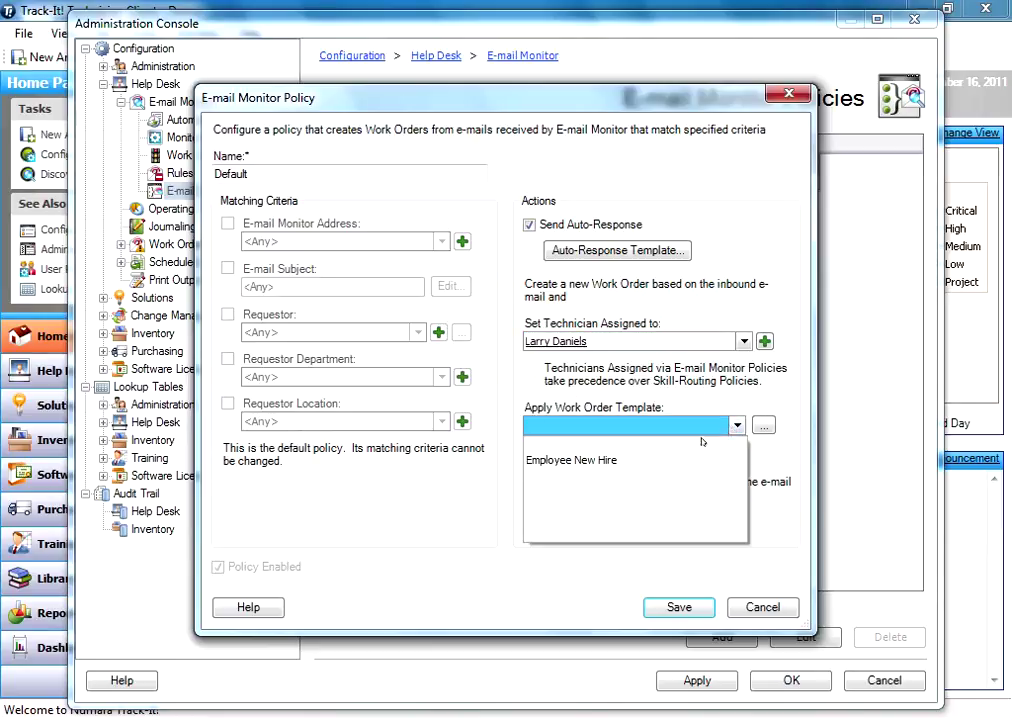
left_click(655, 459)
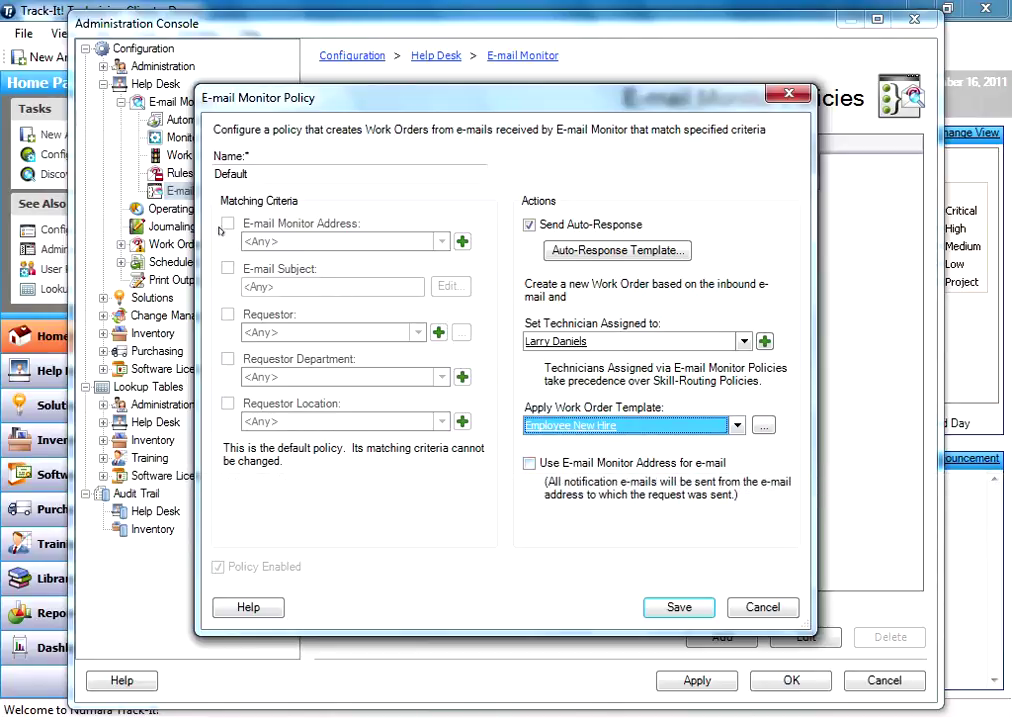
left_click(760, 607)
left_click(461, 436)
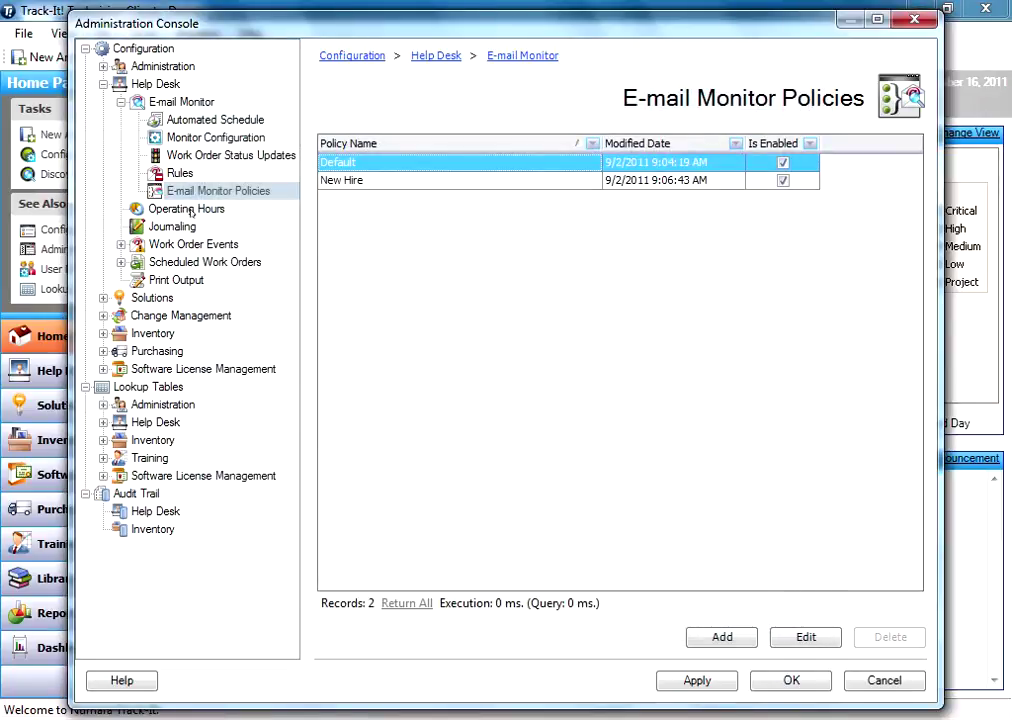
double_click(346, 183)
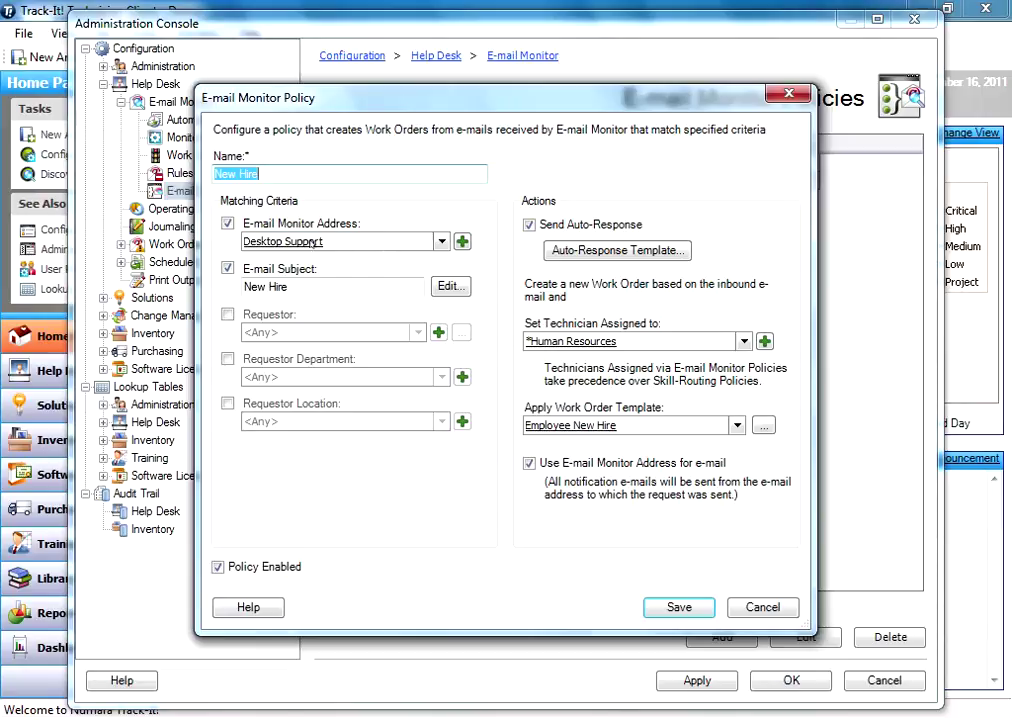
left_click(252, 241)
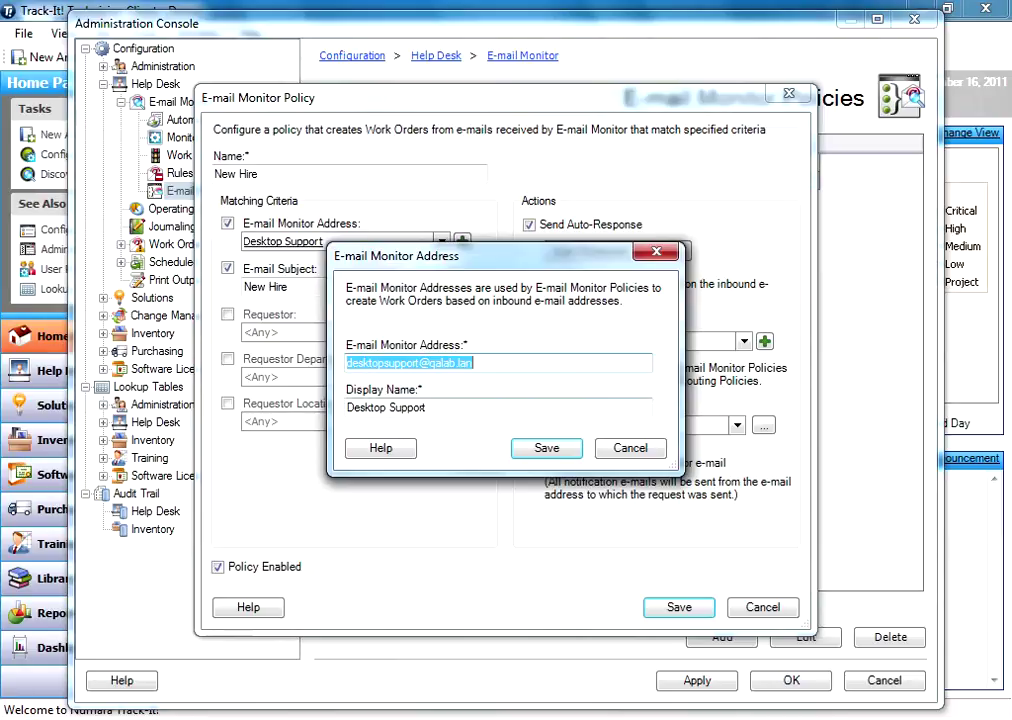
left_click(610, 447)
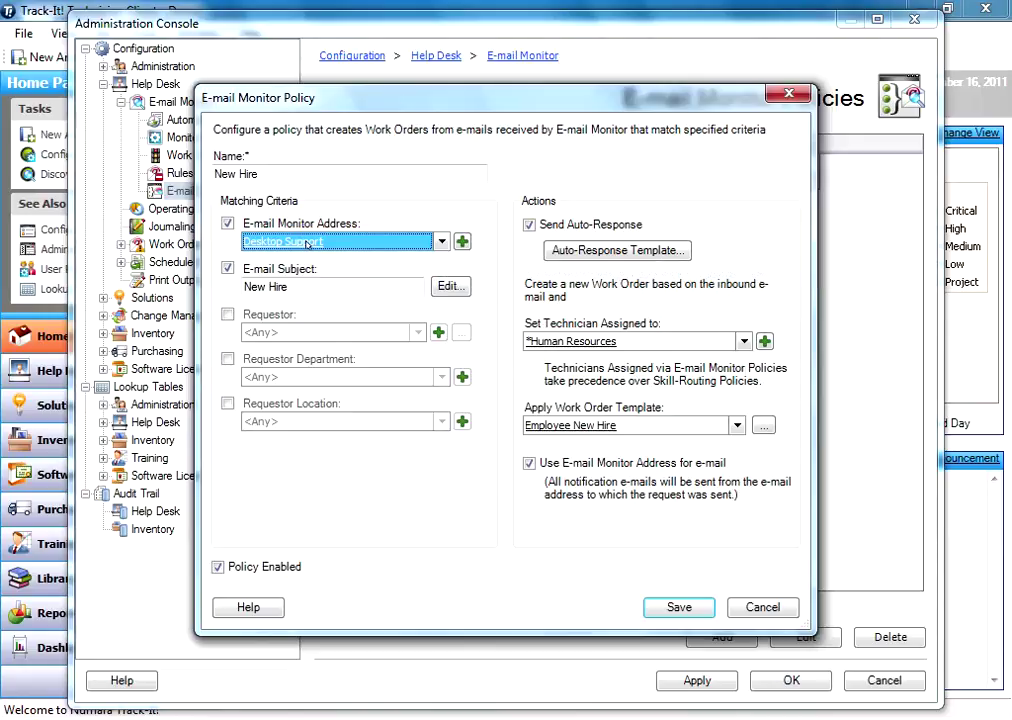
left_click(760, 607)
left_click(215, 137)
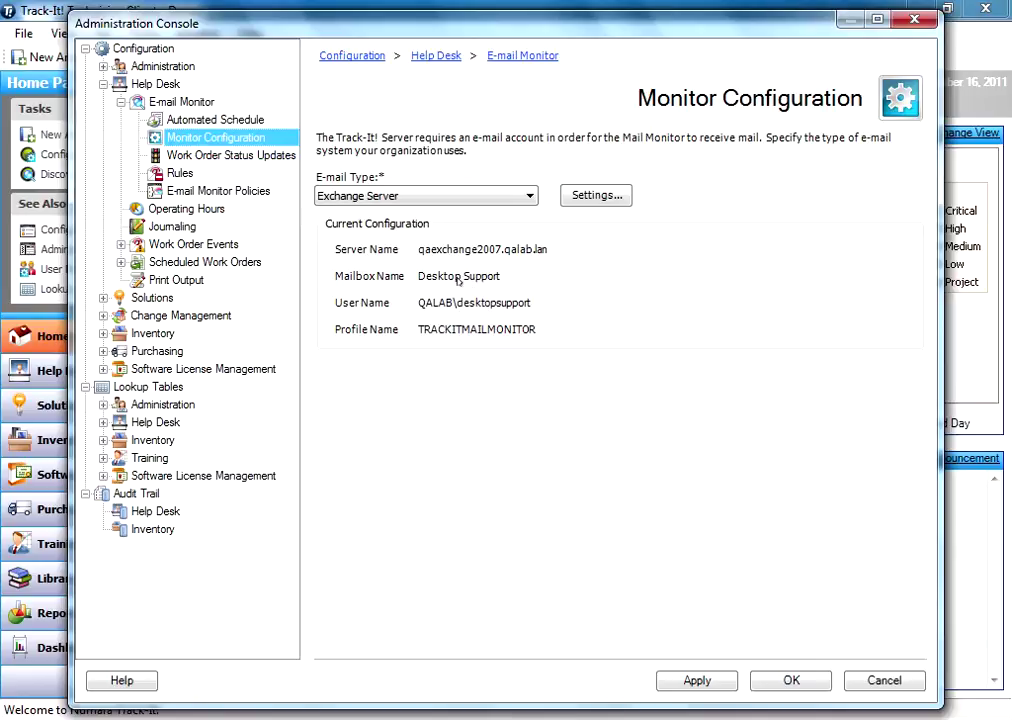
left_click(185, 190)
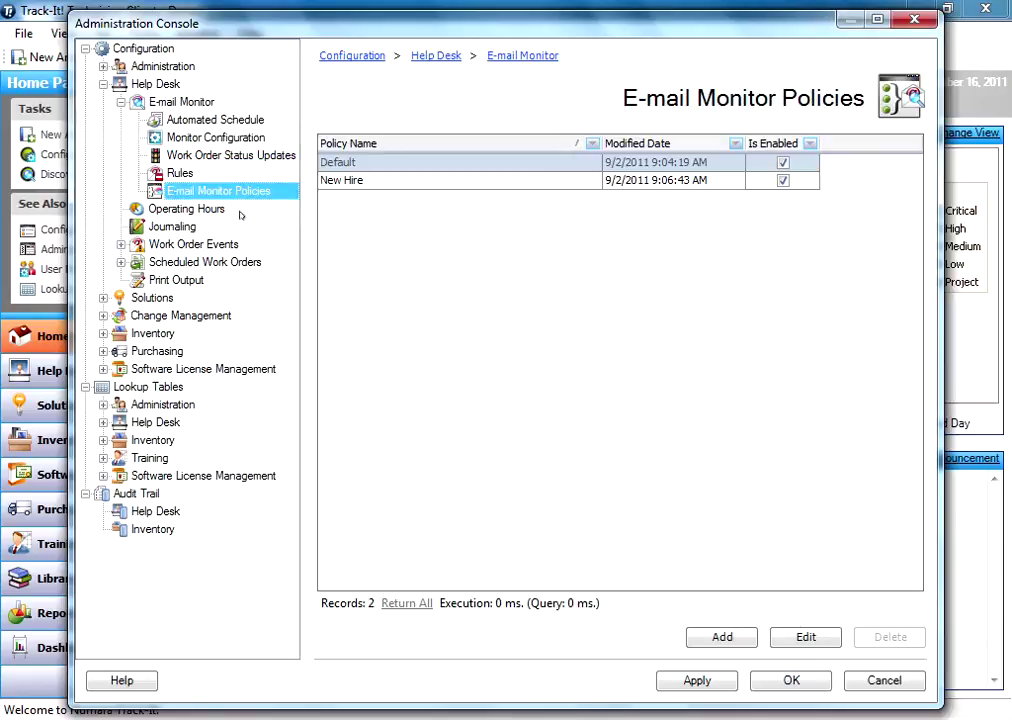
left_click(395, 182)
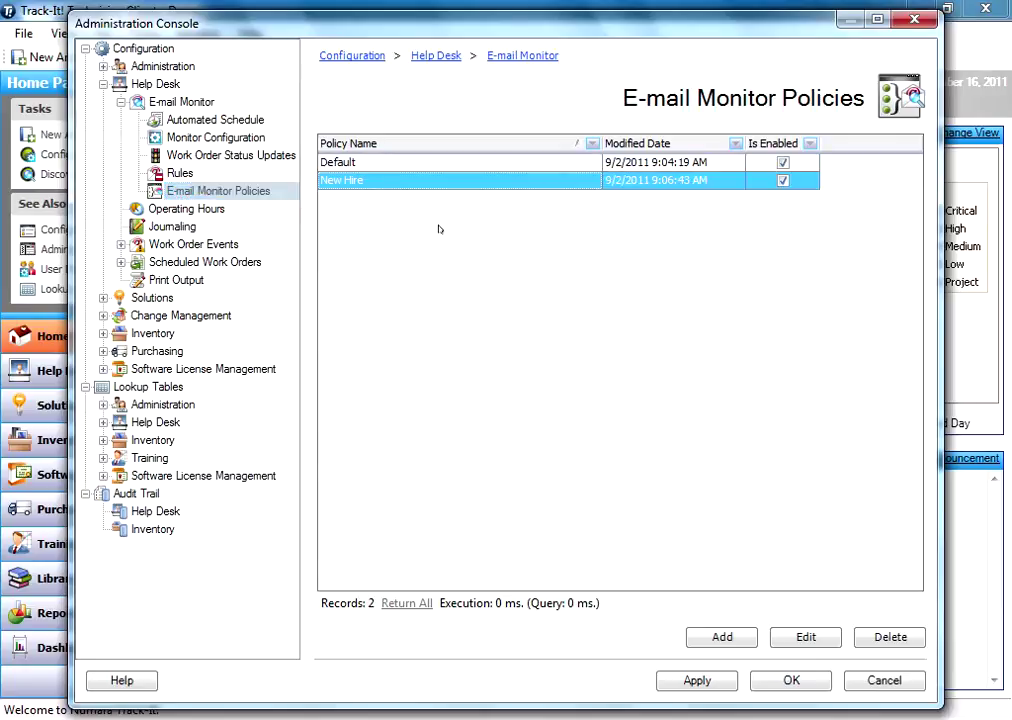
double_click(398, 182)
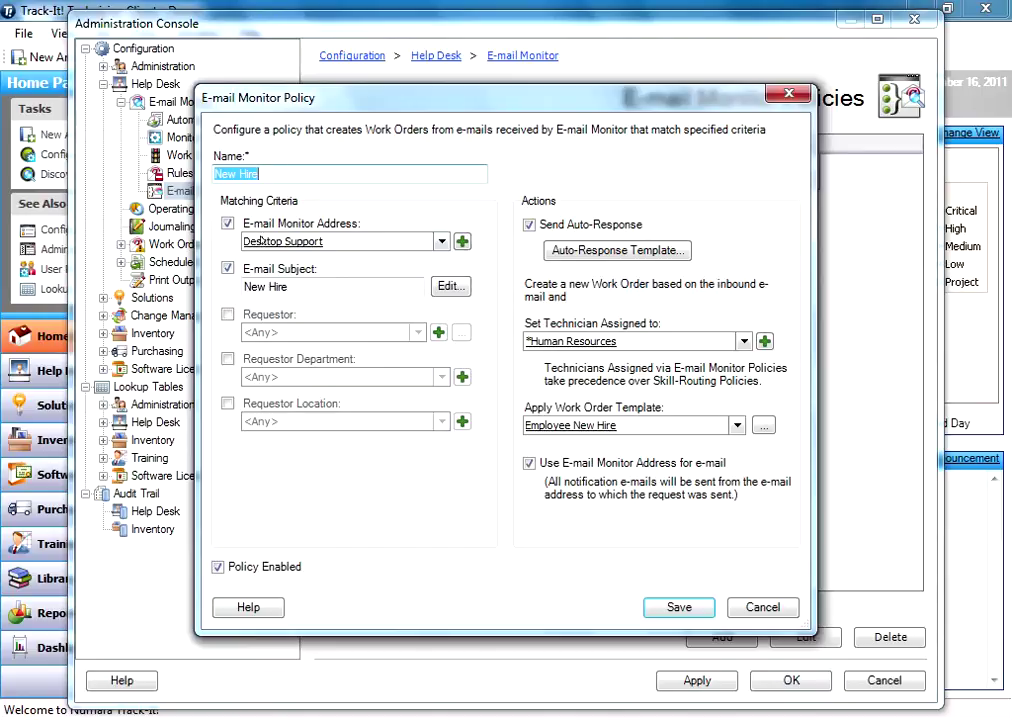
double_click(280, 241)
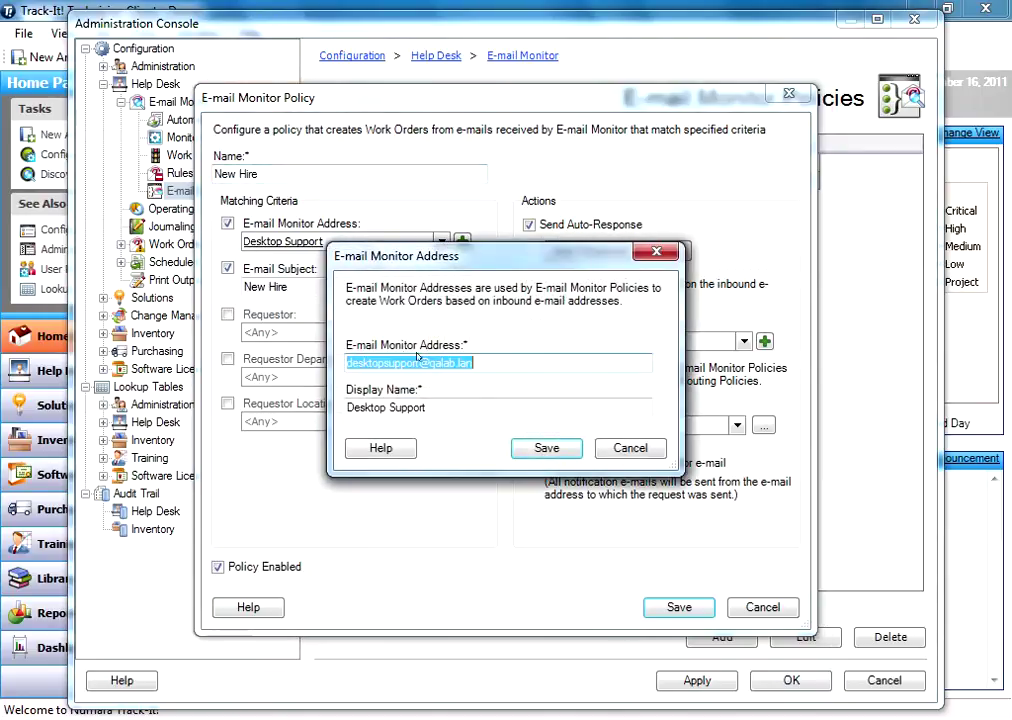
left_click(630, 448)
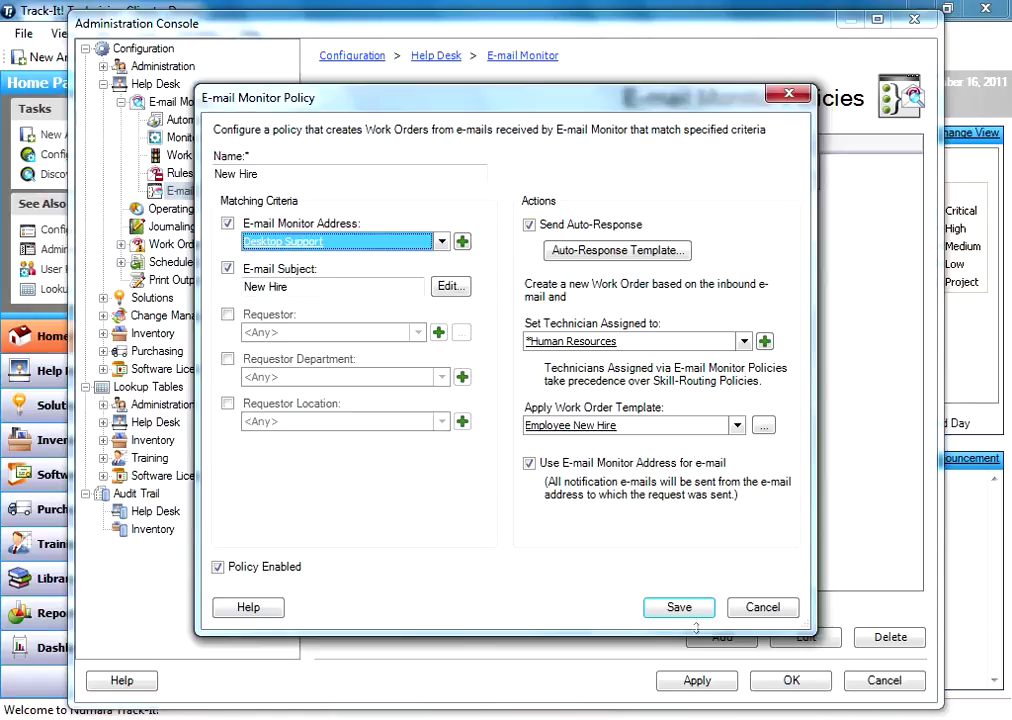
left_click(760, 606)
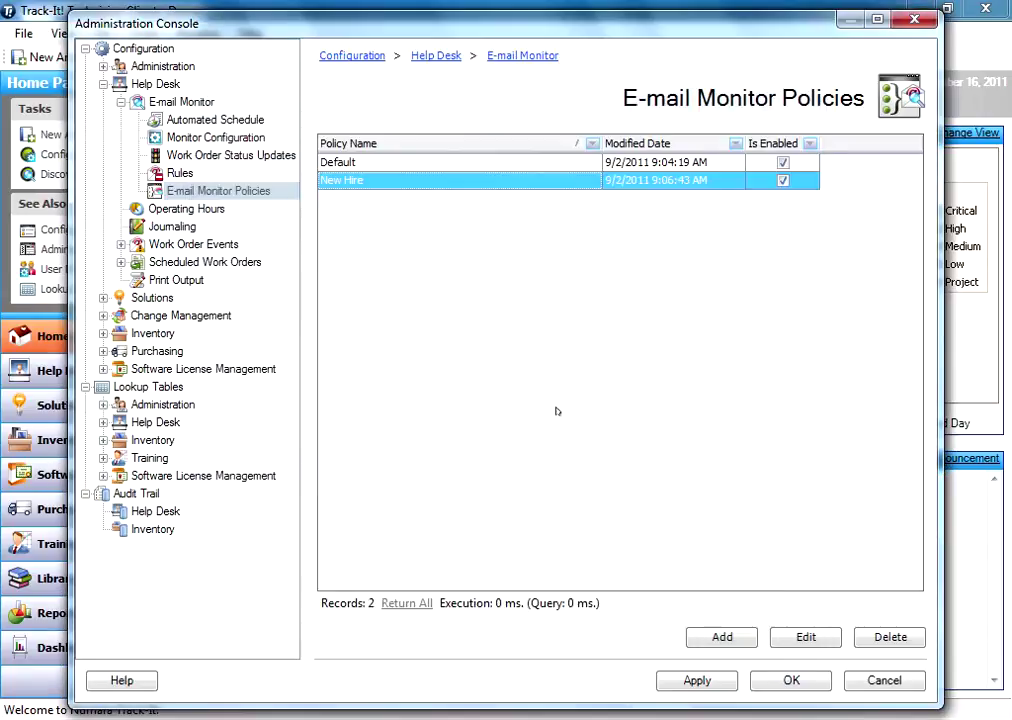
Browse the Senders, Subjects and Body exclusion rules, then show Work Order Status Updates.
left_click(180, 174)
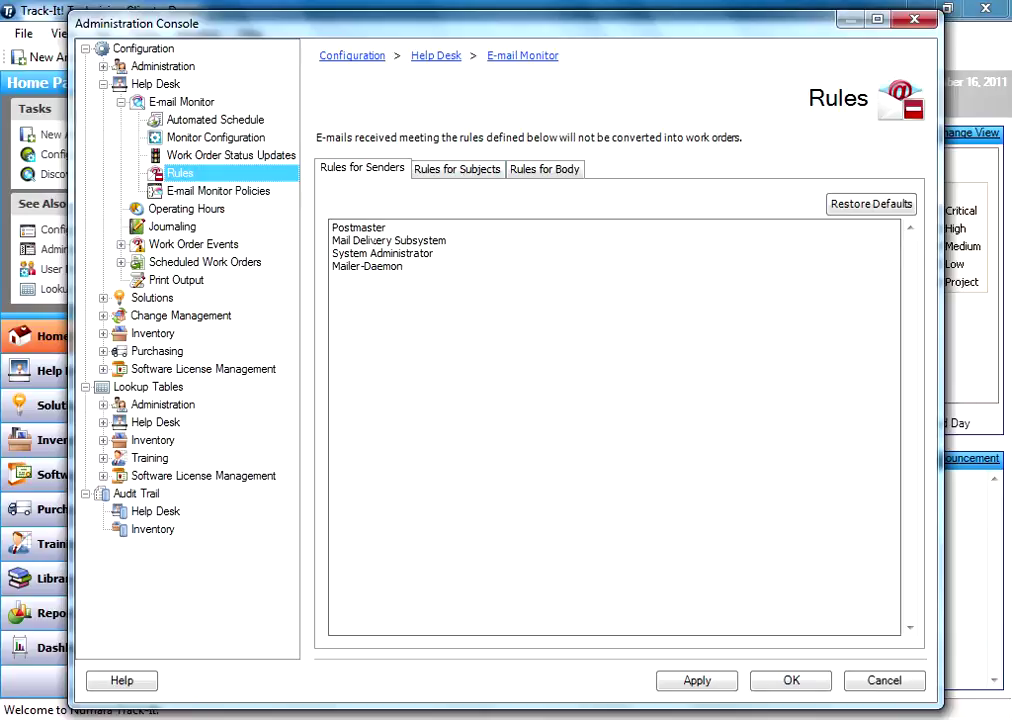
left_click(421, 240)
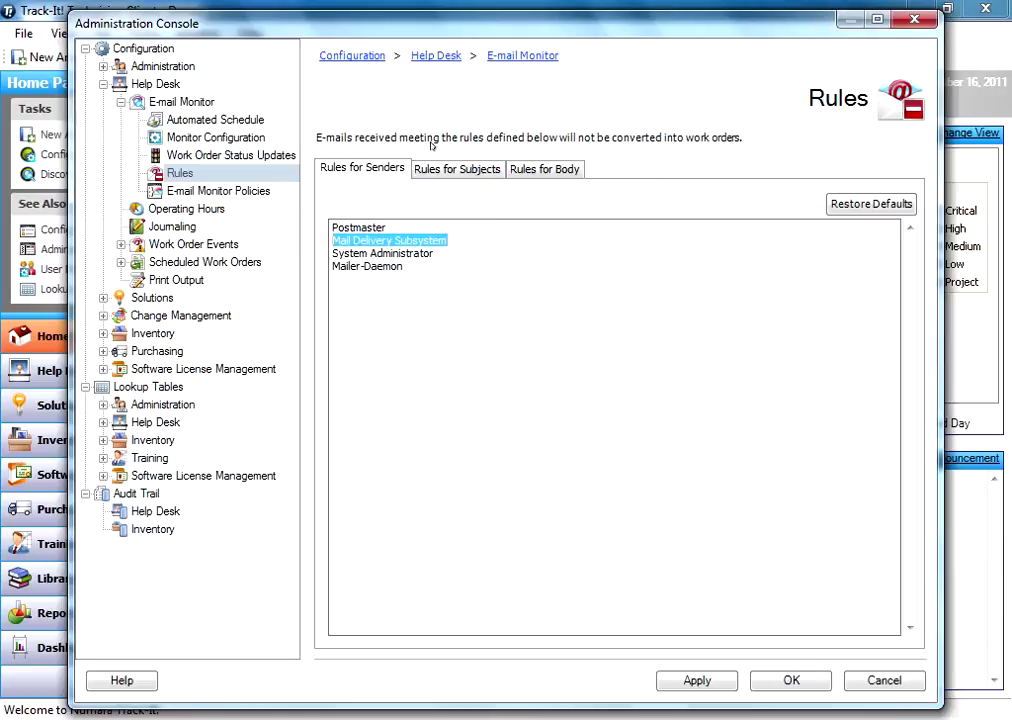
left_click(436, 178)
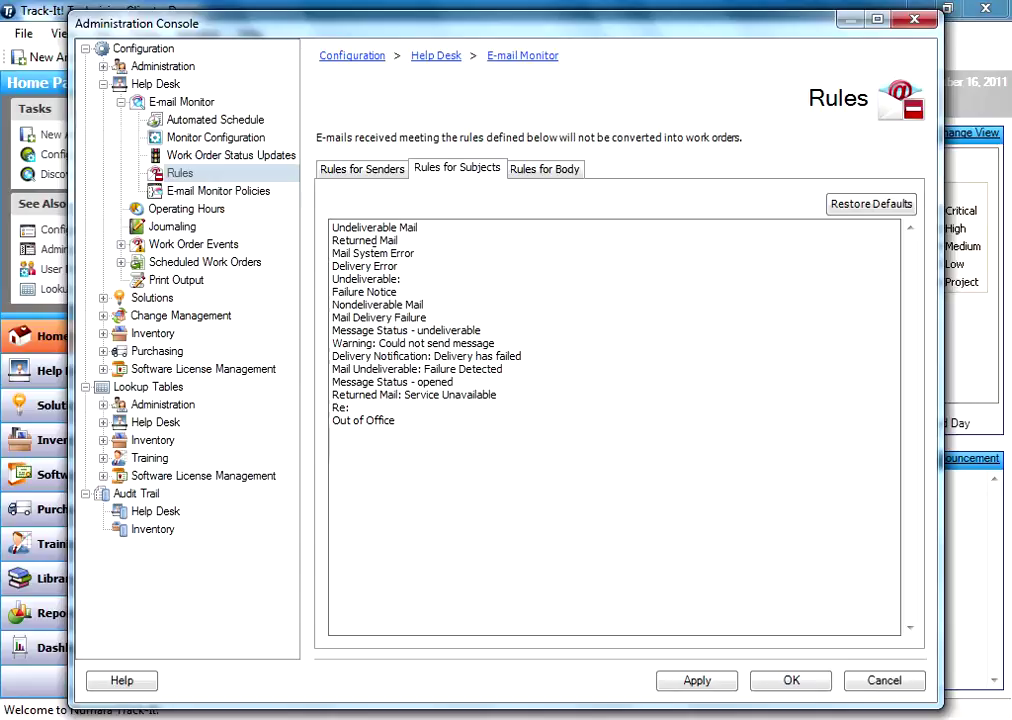
left_click(522, 174)
left_click(451, 172)
left_click(214, 157)
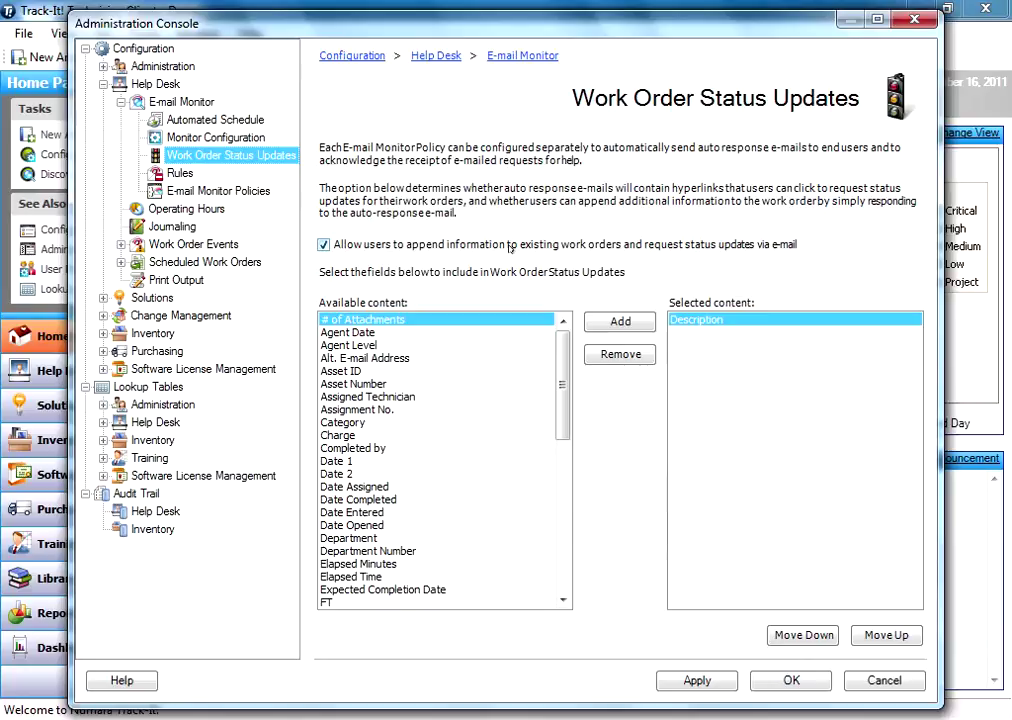
left_click(323, 244)
left_click(323, 244)
Open the New Hire policy editor from the E-mail Monitor Policies list.
left_click(158, 102)
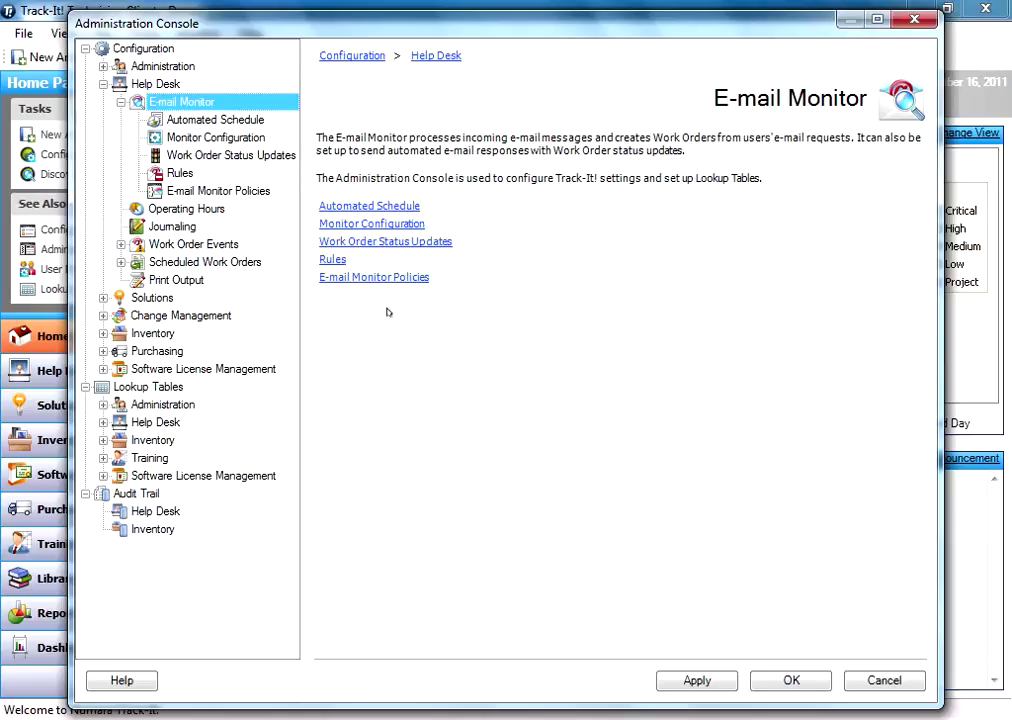
left_click(224, 190)
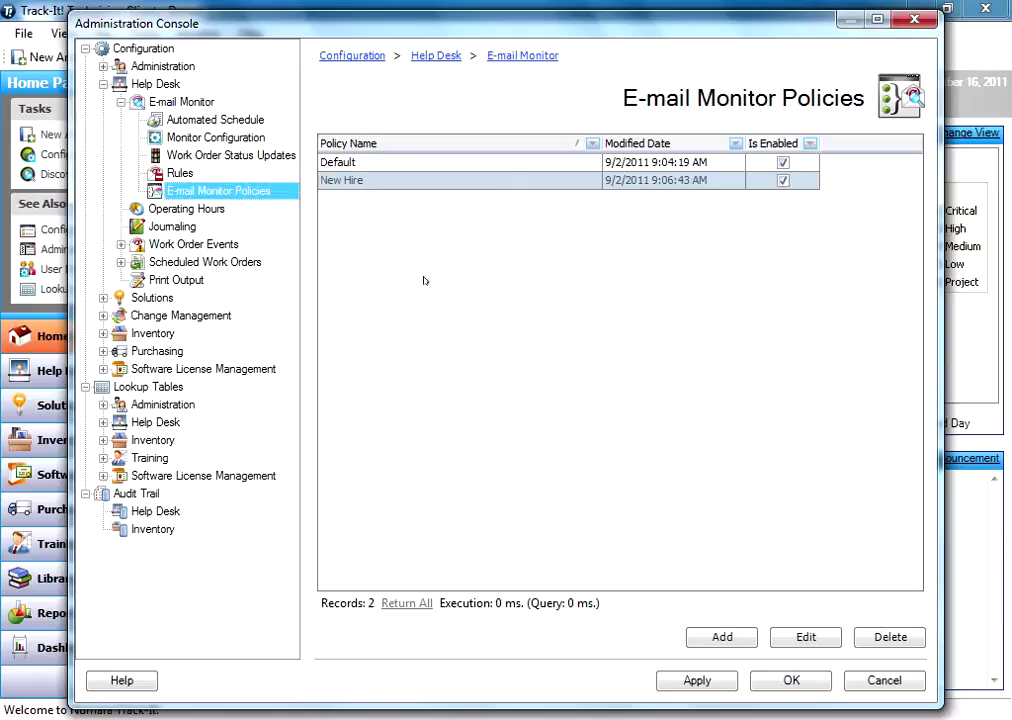
double_click(430, 181)
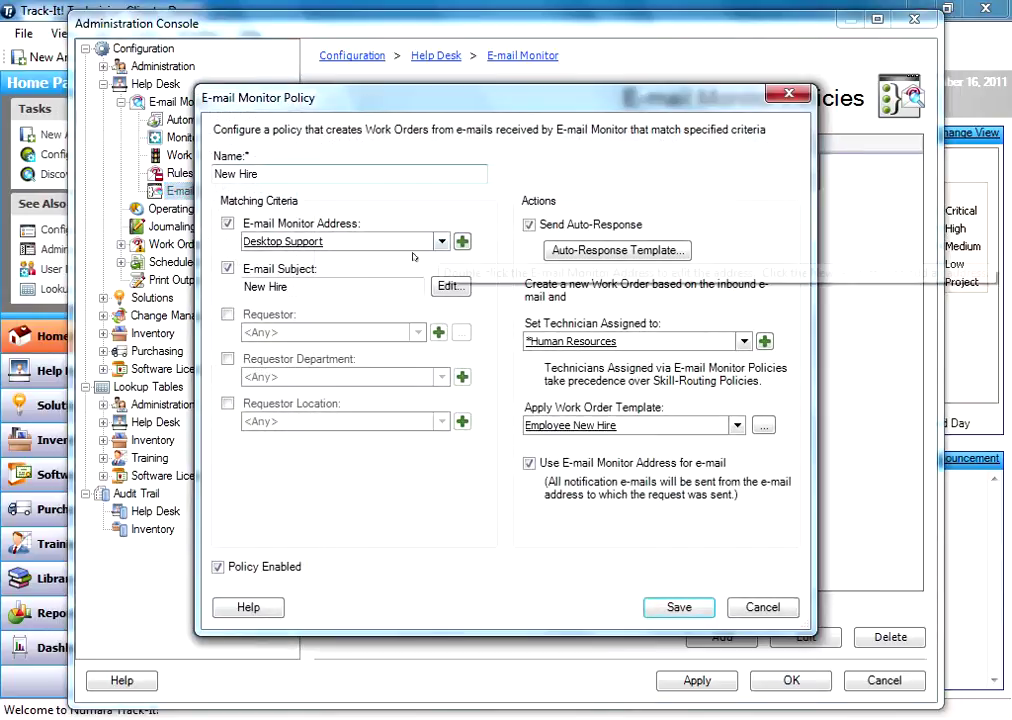